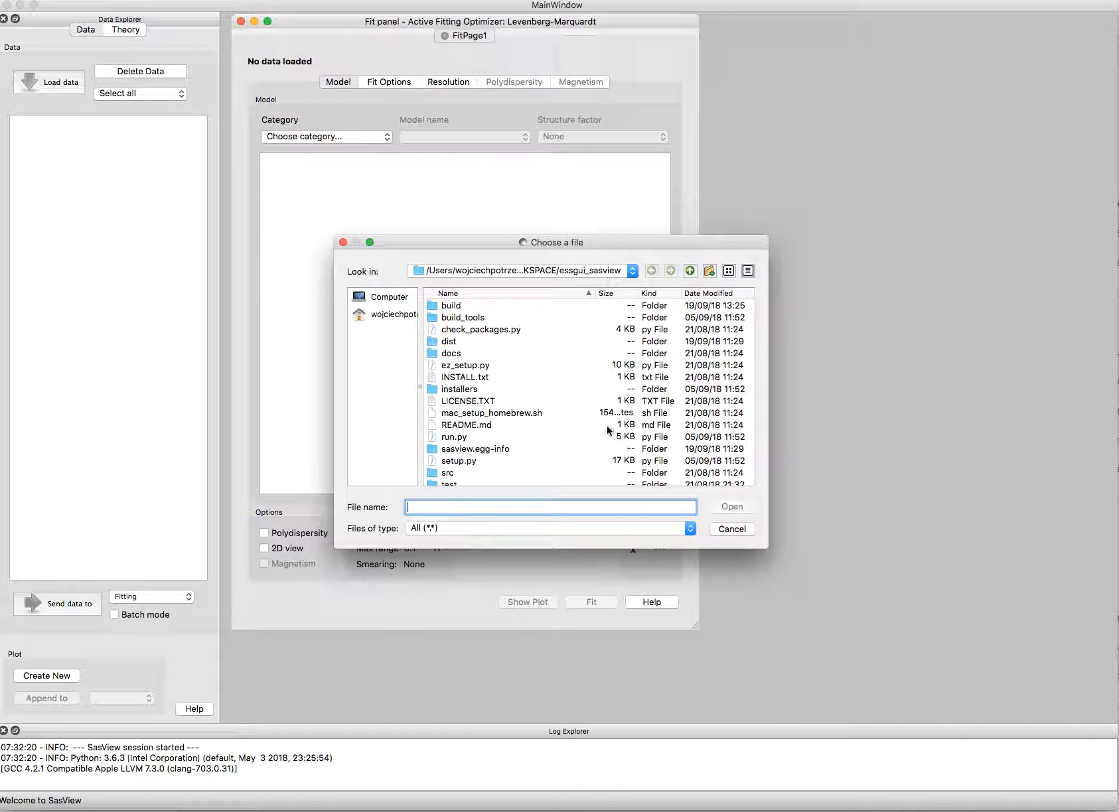
Step: Load the data file sphere_80.txt from the test/pr_inversion/test folder
{"action": "scroll", "coordinate": [599, 423], "scroll_direction": "down", "scroll_amount": 3}
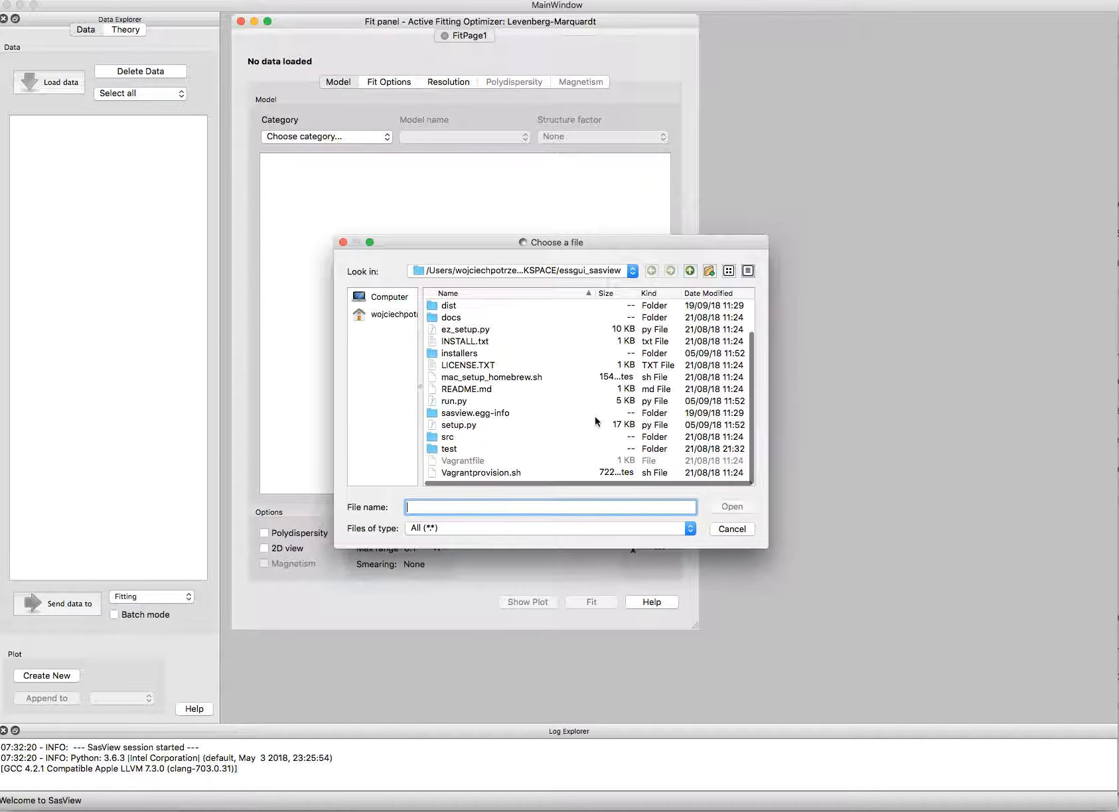
{"action": "double_click", "coordinate": [486, 449]}
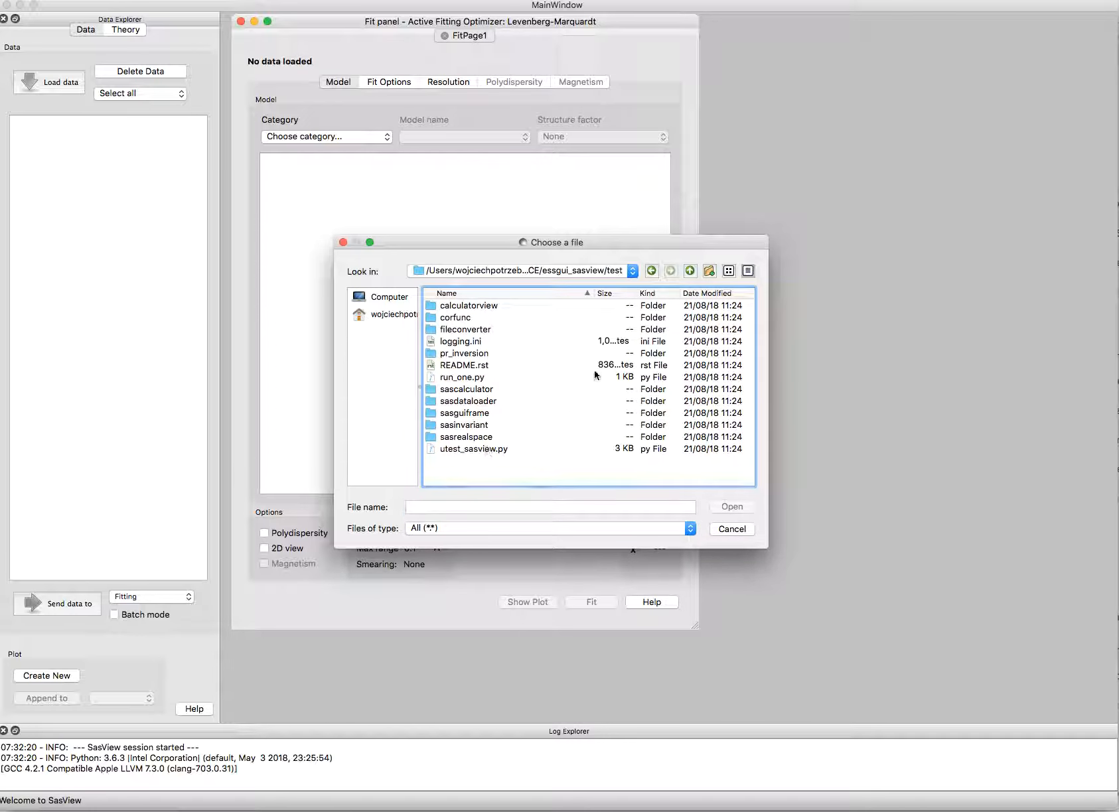
{"action": "double_click", "coordinate": [519, 354]}
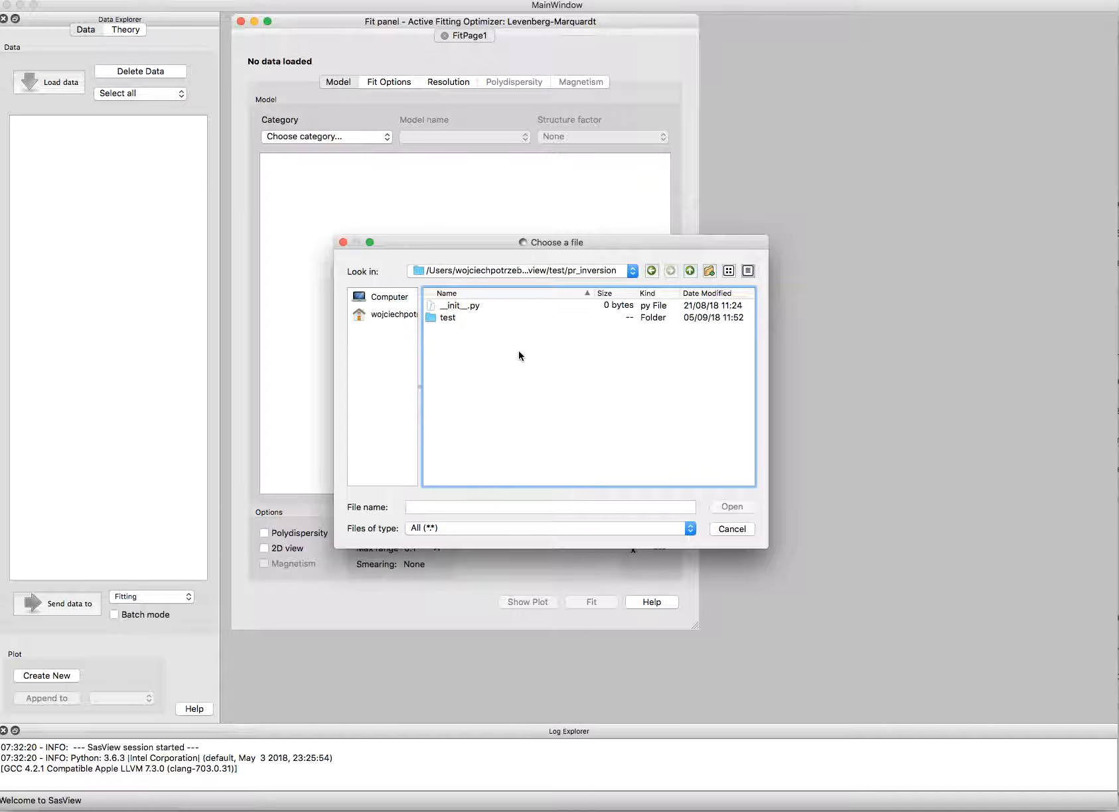
{"action": "double_click", "coordinate": [494, 318]}
{"action": "left_click", "coordinate": [517, 390]}
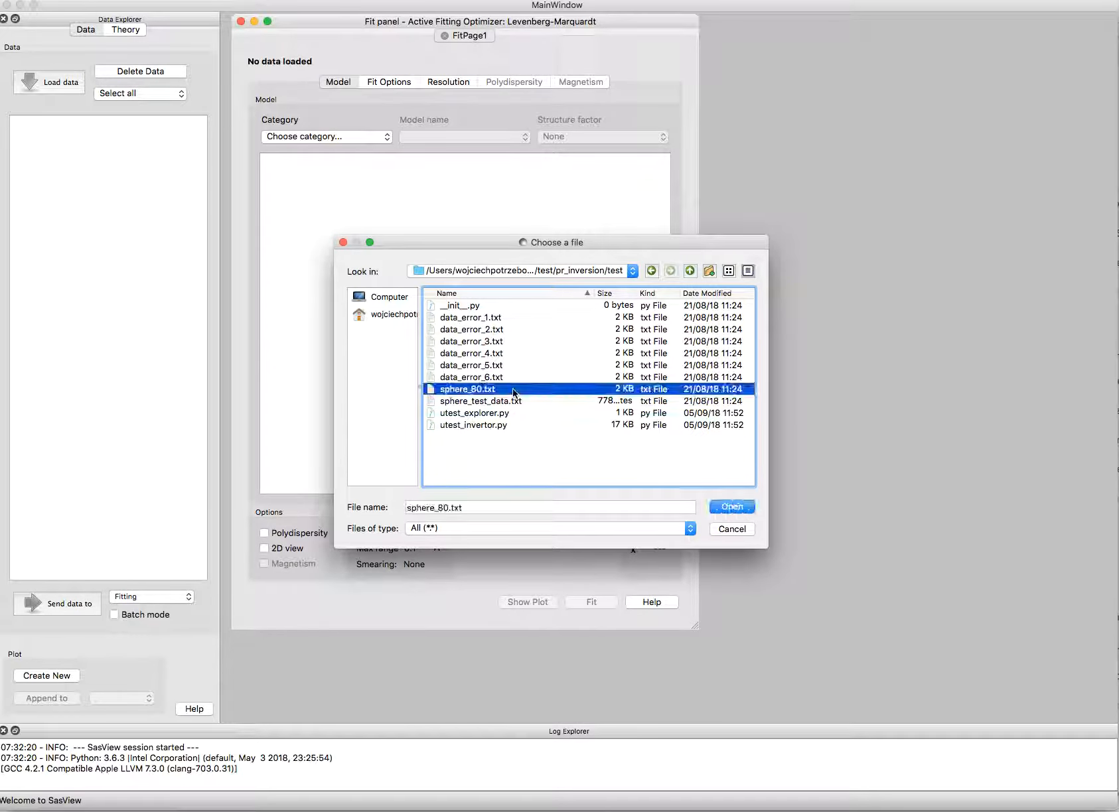
{"action": "left_click", "coordinate": [731, 509]}
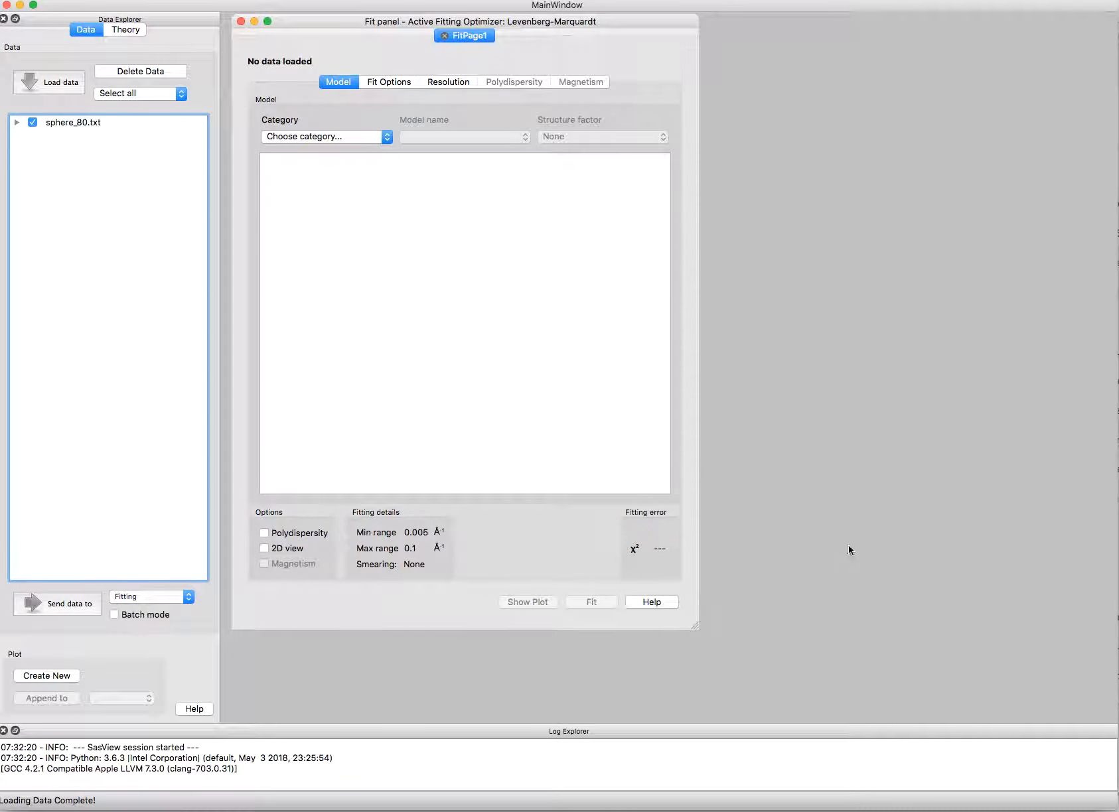
Step: Choose Inversion as the analysis for the loaded sphere_80.txt data and send the data to it
{"action": "left_click", "coordinate": [184, 596]}
{"action": "left_click", "coordinate": [170, 617]}
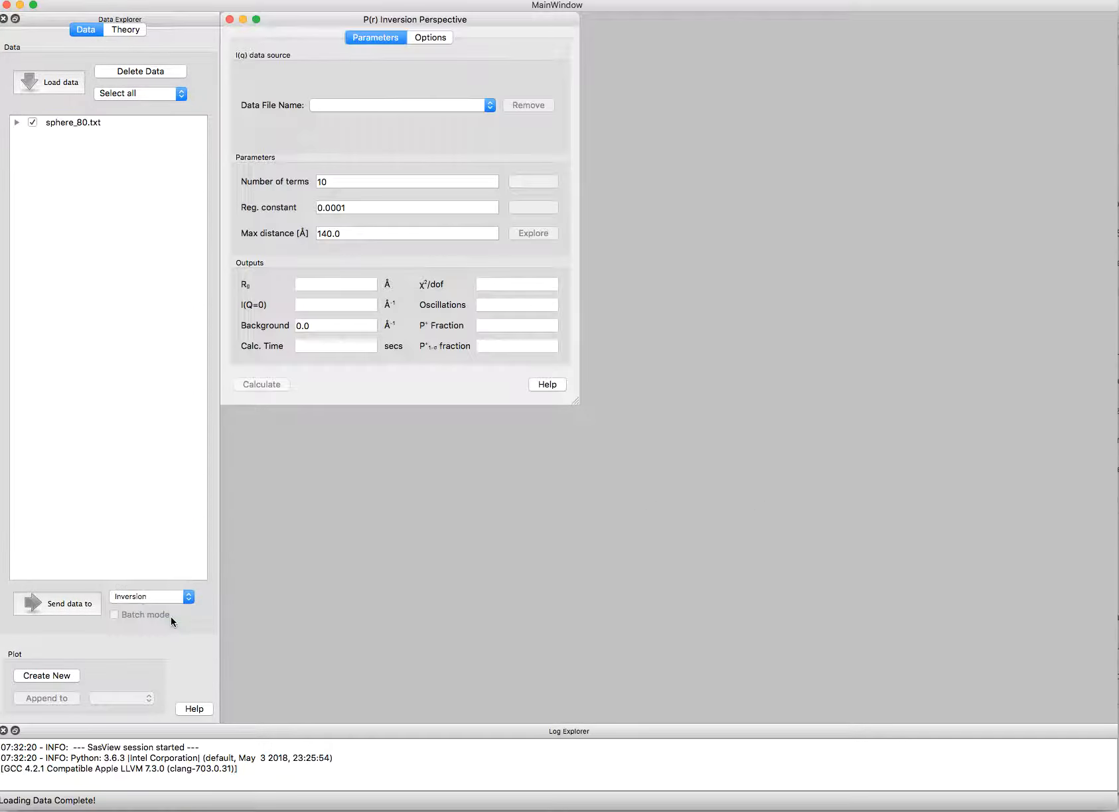
{"action": "left_click", "coordinate": [77, 610]}
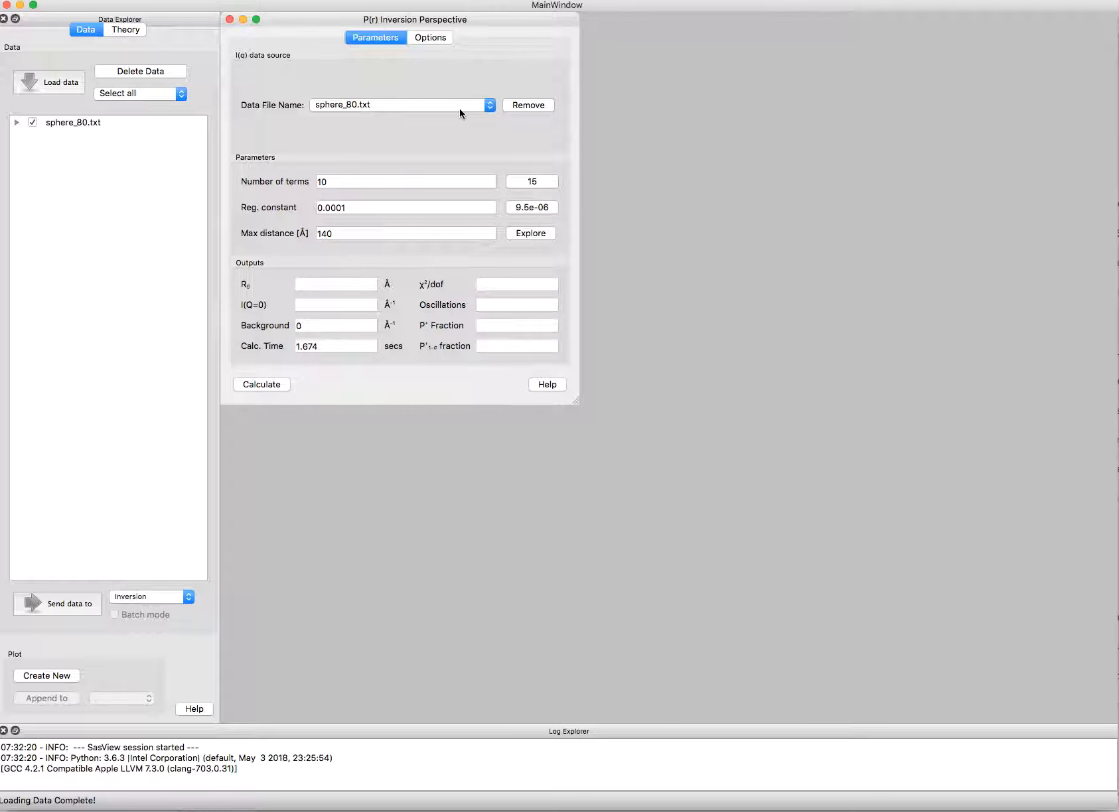
Step: Review the inversion's background level, total Q range and slit options, and return to the parameters
{"action": "mouse_move", "coordinate": [417, 175]}
{"action": "mouse_move", "coordinate": [339, 234]}
{"action": "left_click", "coordinate": [432, 39]}
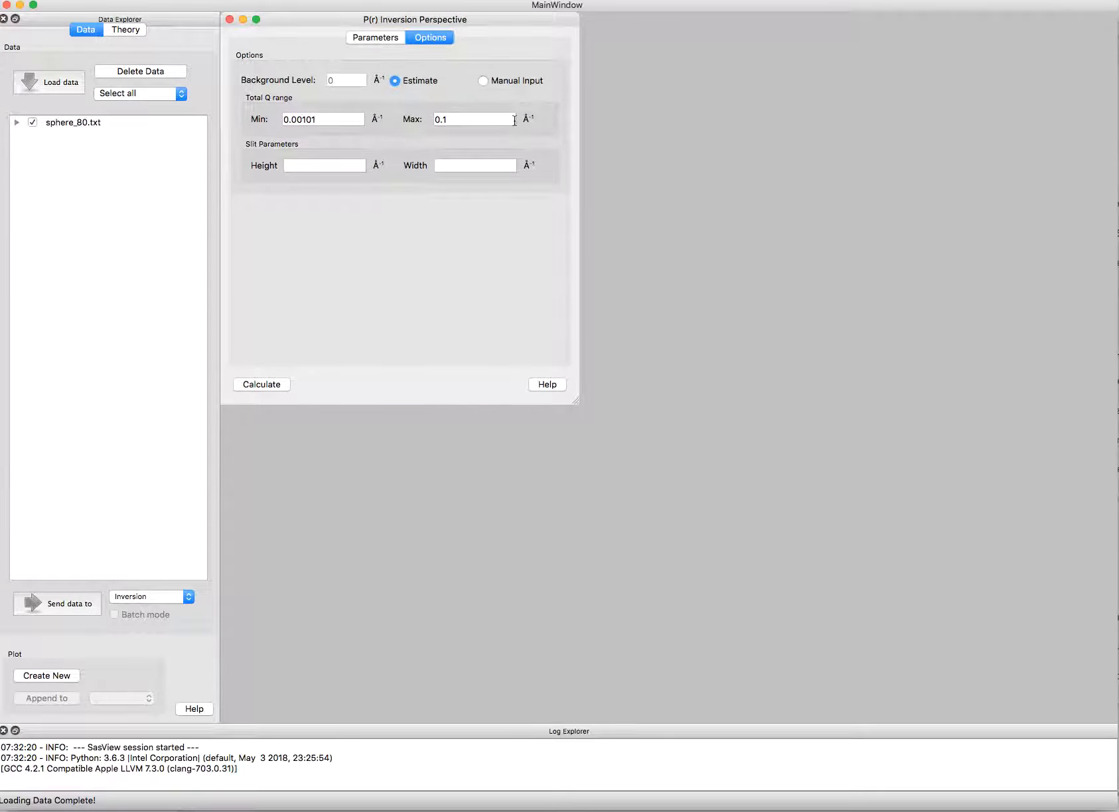
{"action": "left_click", "coordinate": [381, 39]}
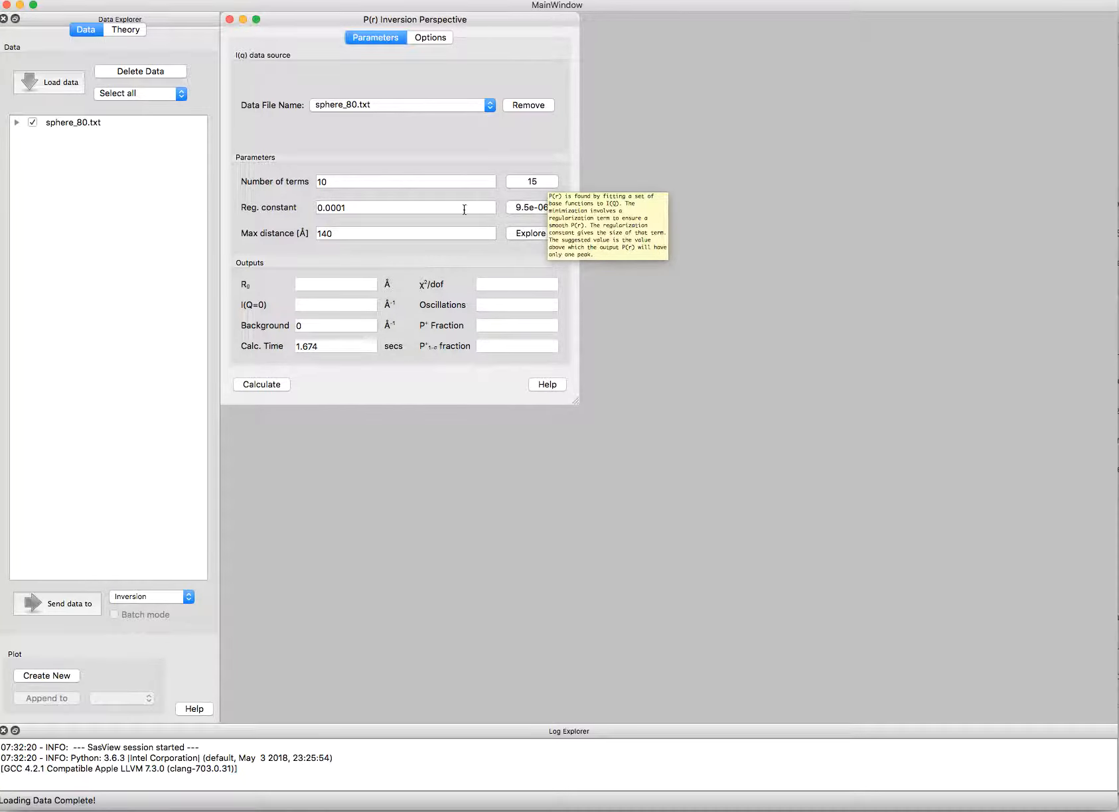
Step: Set the inversion's maximum distance to 160 Å
{"action": "left_click", "coordinate": [435, 237]}
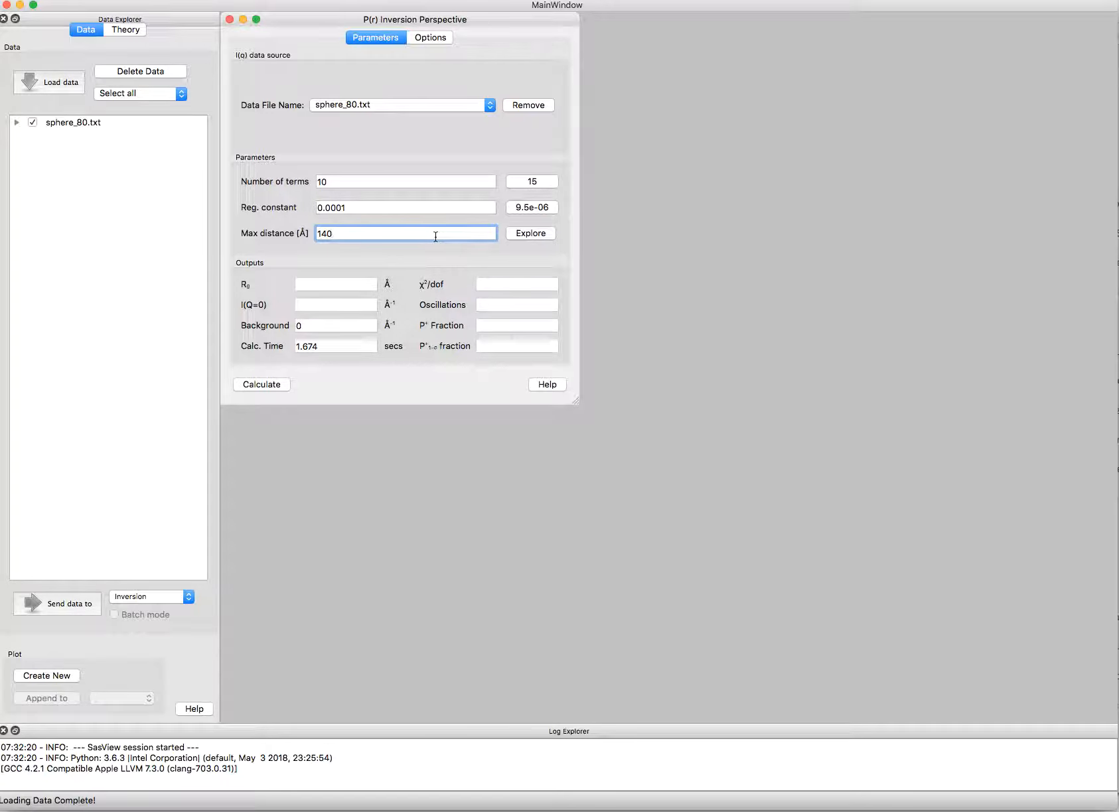
{"action": "key", "text": "BackSpace"}
{"action": "key", "text": "BackSpace"}
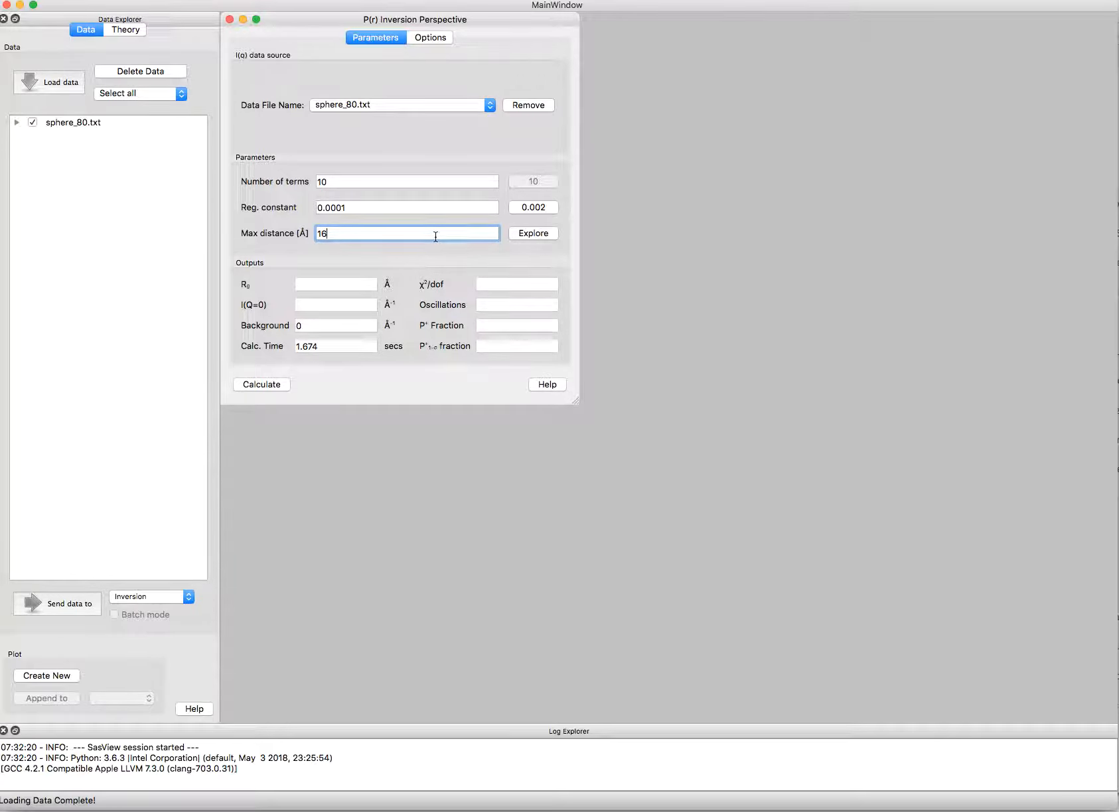
{"action": "type", "text": "0"}
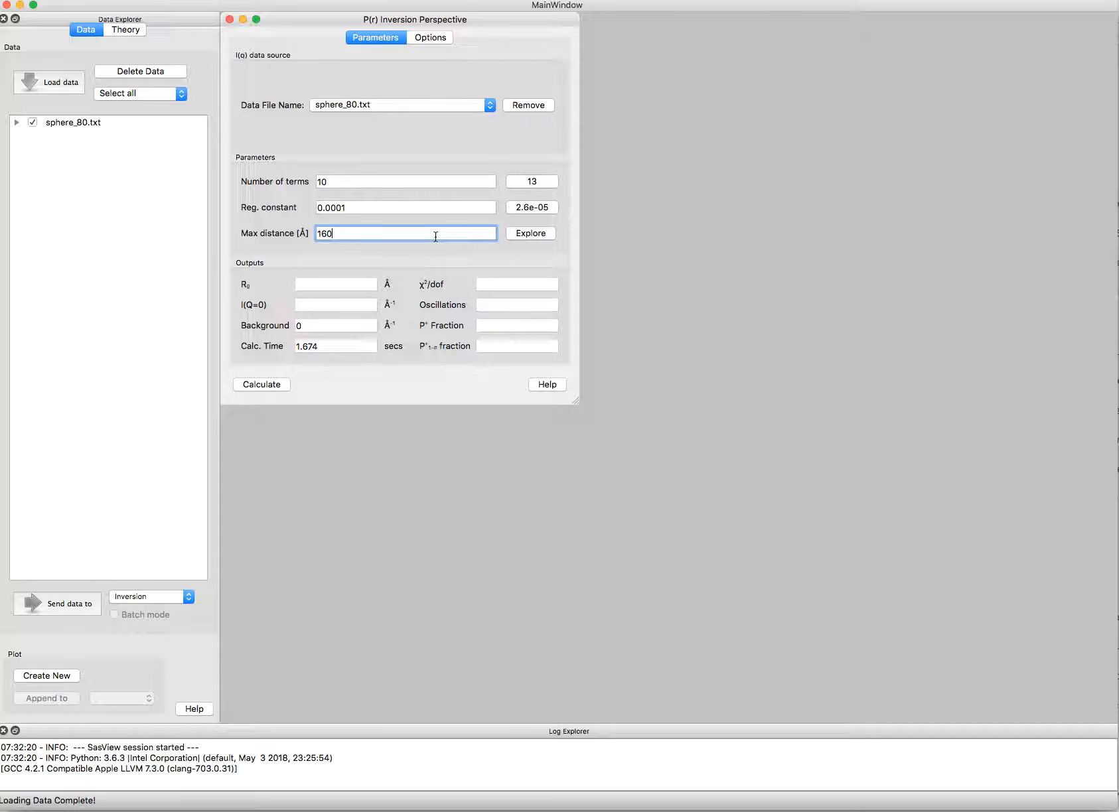
Step: Calculate the P(r) inversion using the suggested regularization constant of 2.6e-05 and the suggested 13 terms
{"action": "left_click", "coordinate": [523, 210]}
{"action": "left_click", "coordinate": [523, 182]}
{"action": "left_click", "coordinate": [258, 390]}
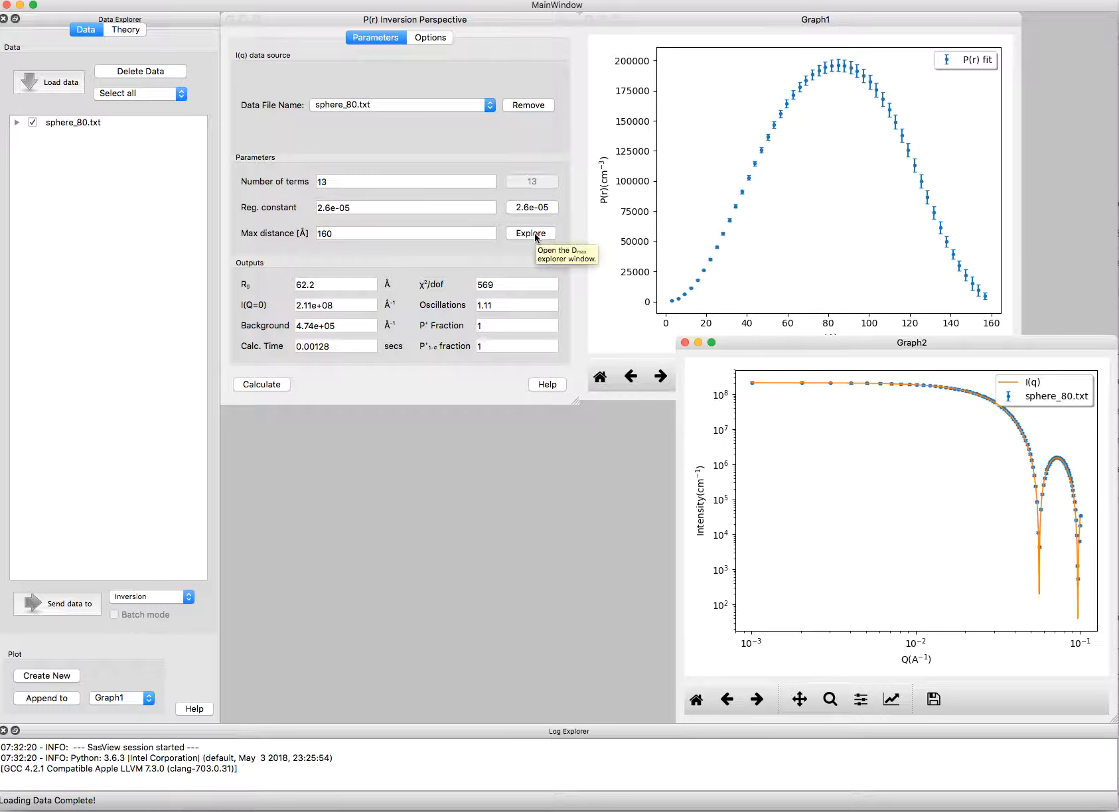
Step: Open the Dmax explorer and plot the 1-σ positive fraction and χ²/dof against maximum distance
{"action": "left_click", "coordinate": [535, 236]}
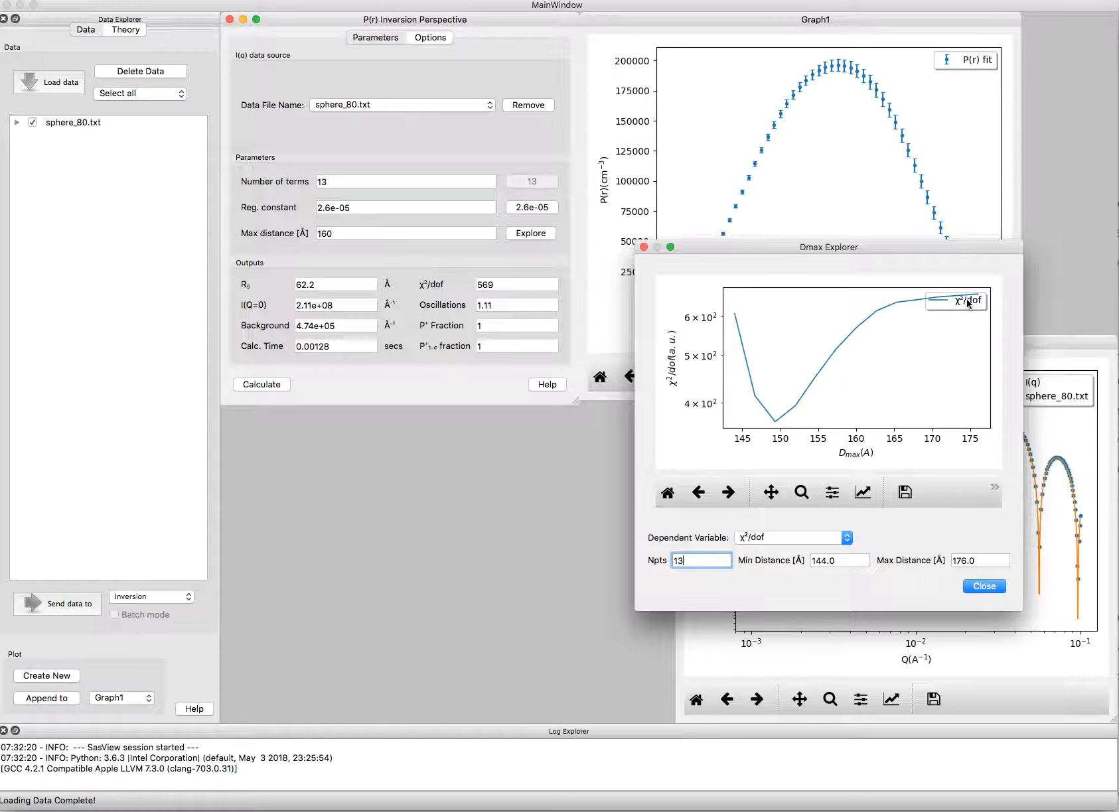
{"action": "left_click", "coordinate": [847, 539]}
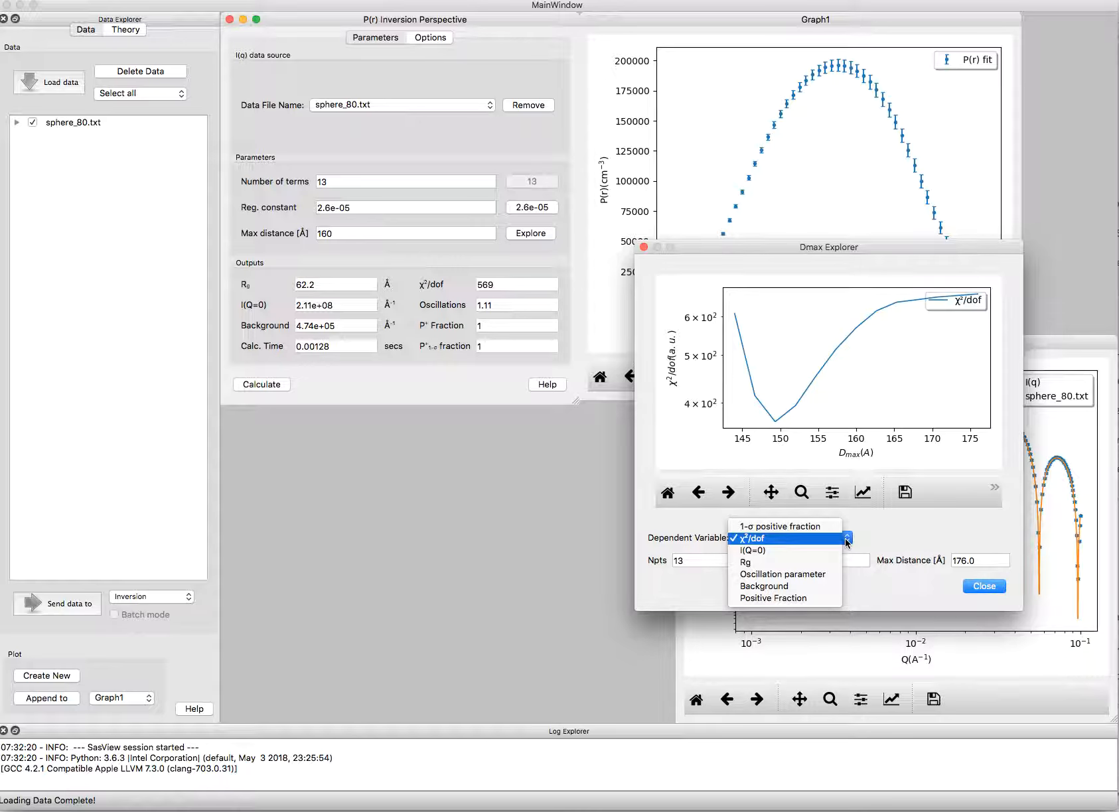
{"action": "left_click", "coordinate": [827, 528]}
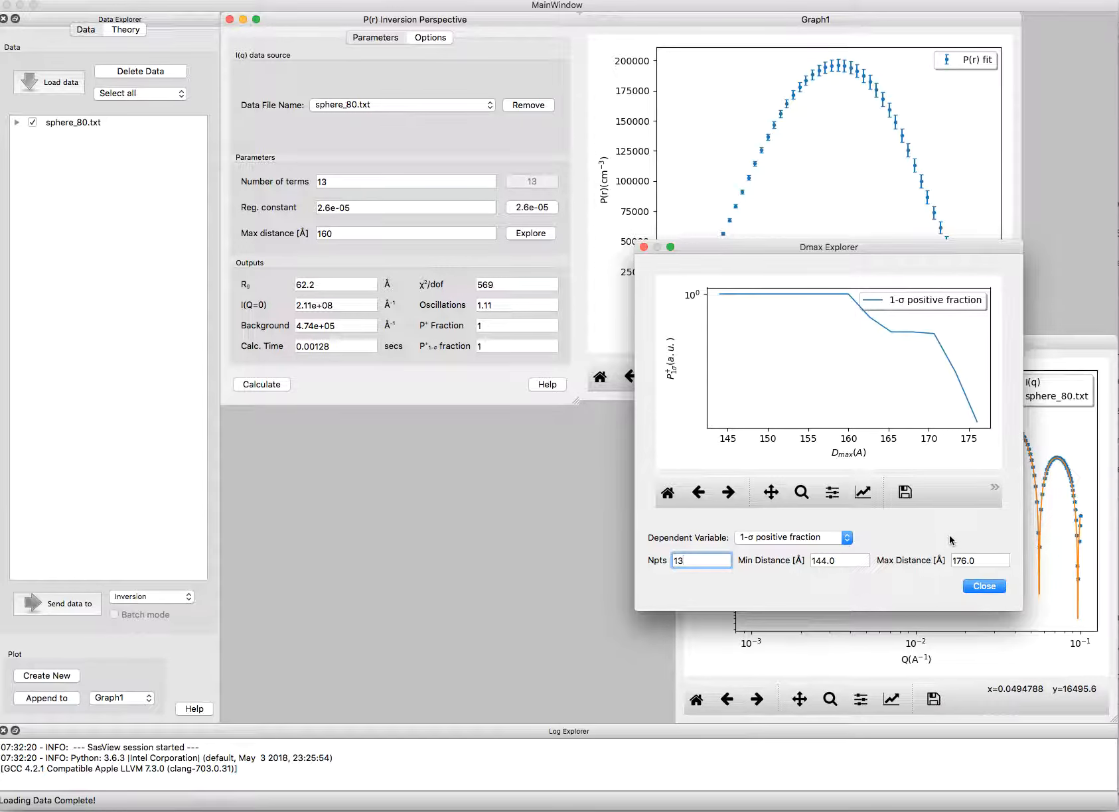
{"action": "left_click", "coordinate": [848, 540]}
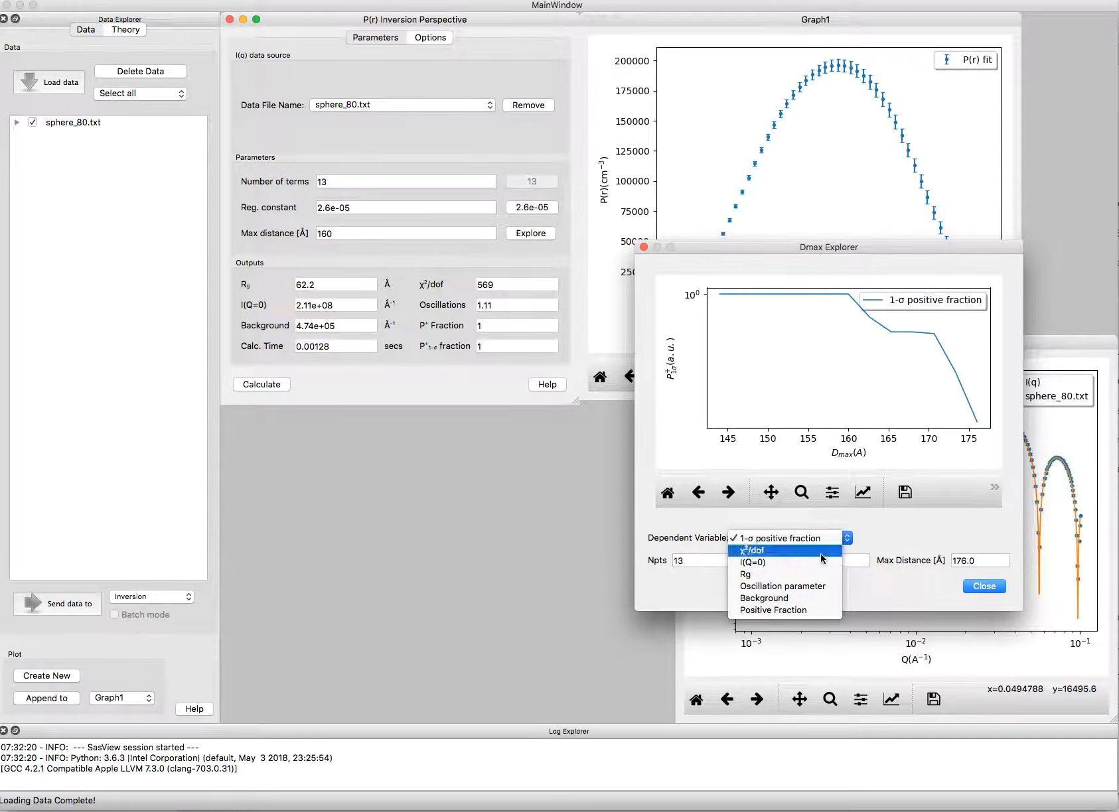
{"action": "left_click", "coordinate": [821, 552]}
Step: Plot I(Q=0), Rg and the oscillation parameter in turn as dependent variables in the Dmax explorer
{"action": "left_click", "coordinate": [848, 539]}
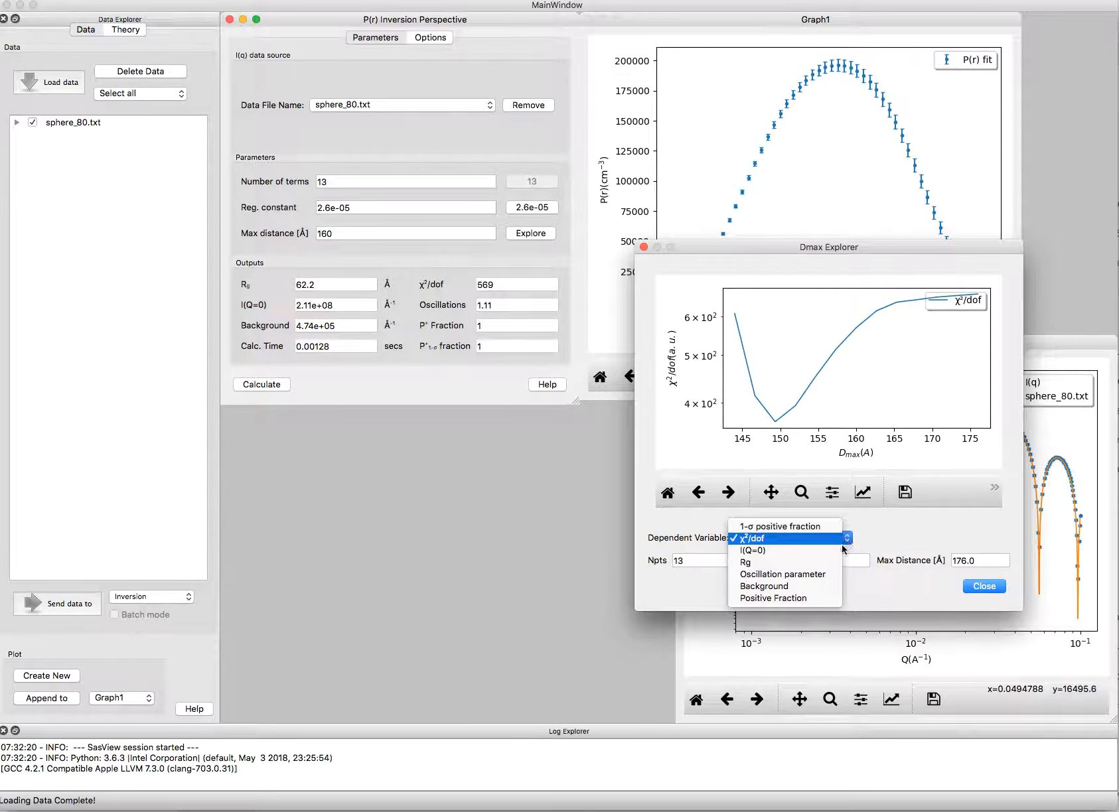
{"action": "left_click", "coordinate": [839, 550]}
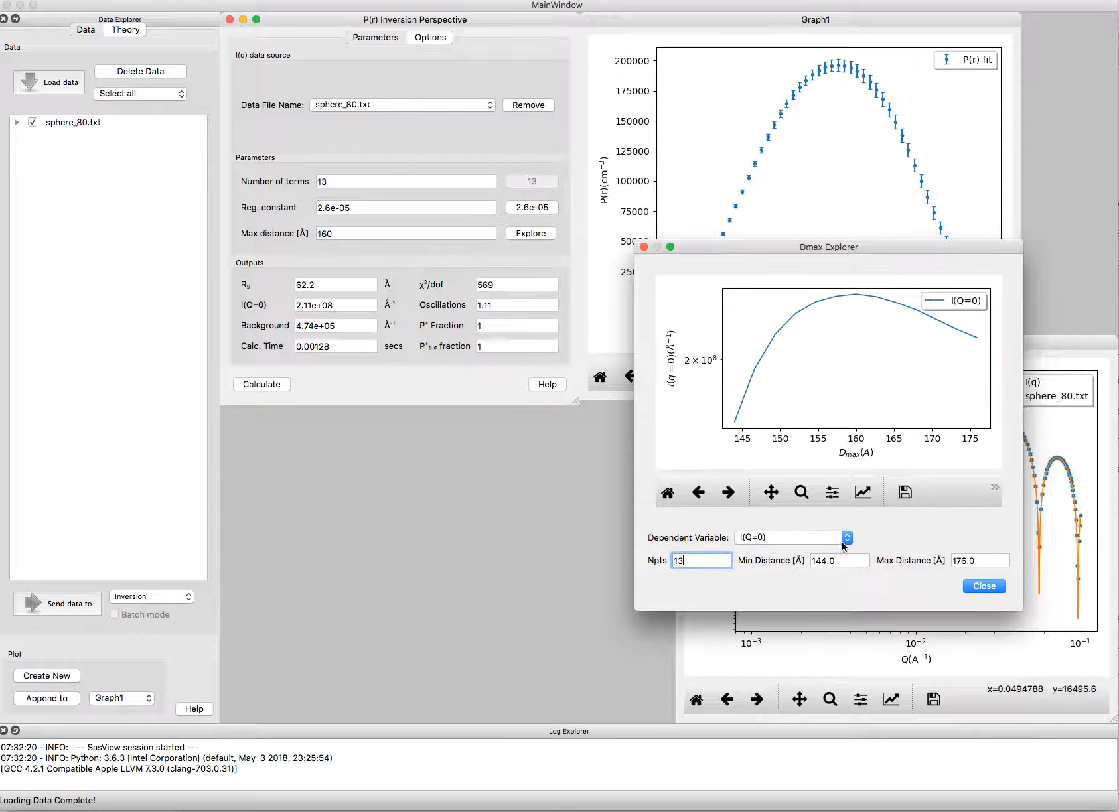
{"action": "left_click", "coordinate": [846, 541]}
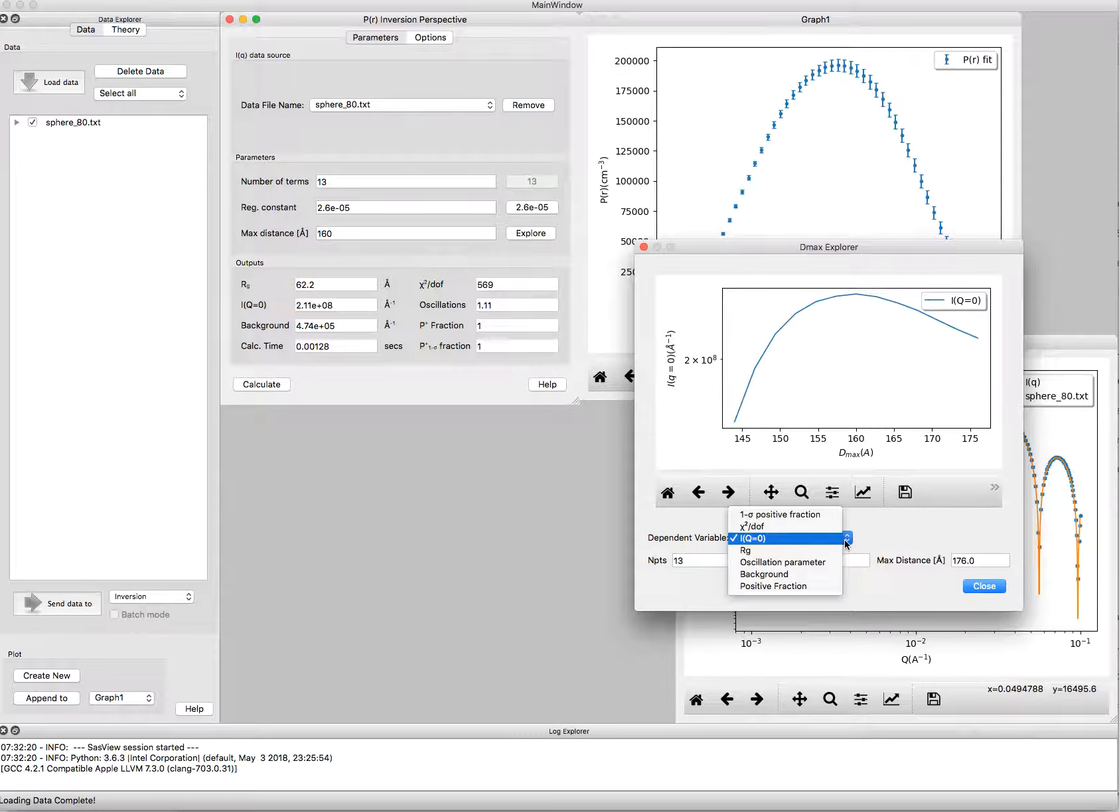
{"action": "left_click", "coordinate": [836, 549]}
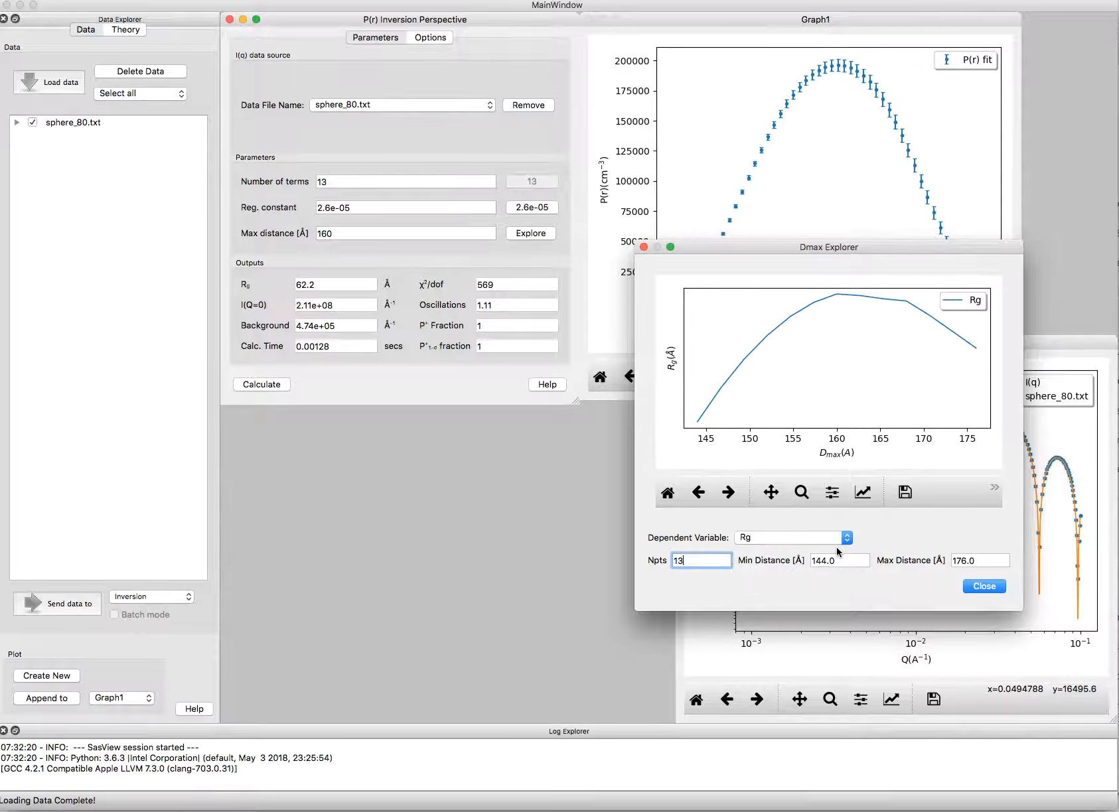
{"action": "left_click", "coordinate": [846, 543]}
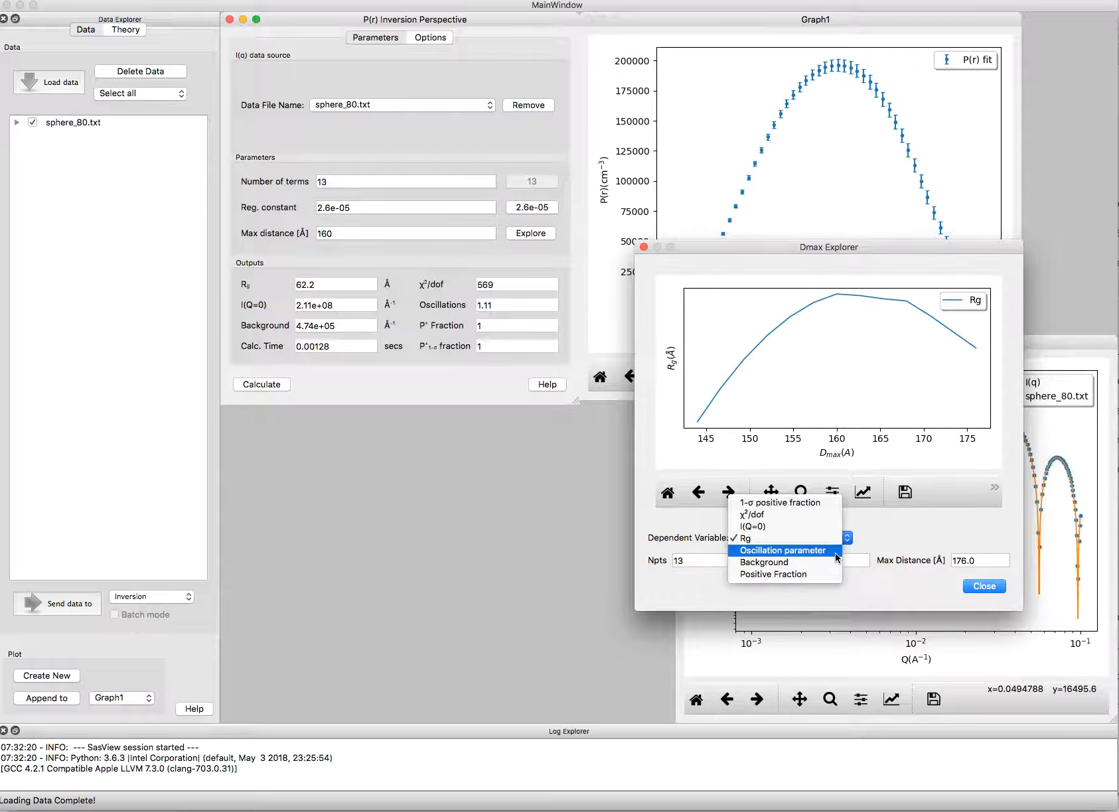
{"action": "left_click", "coordinate": [837, 549]}
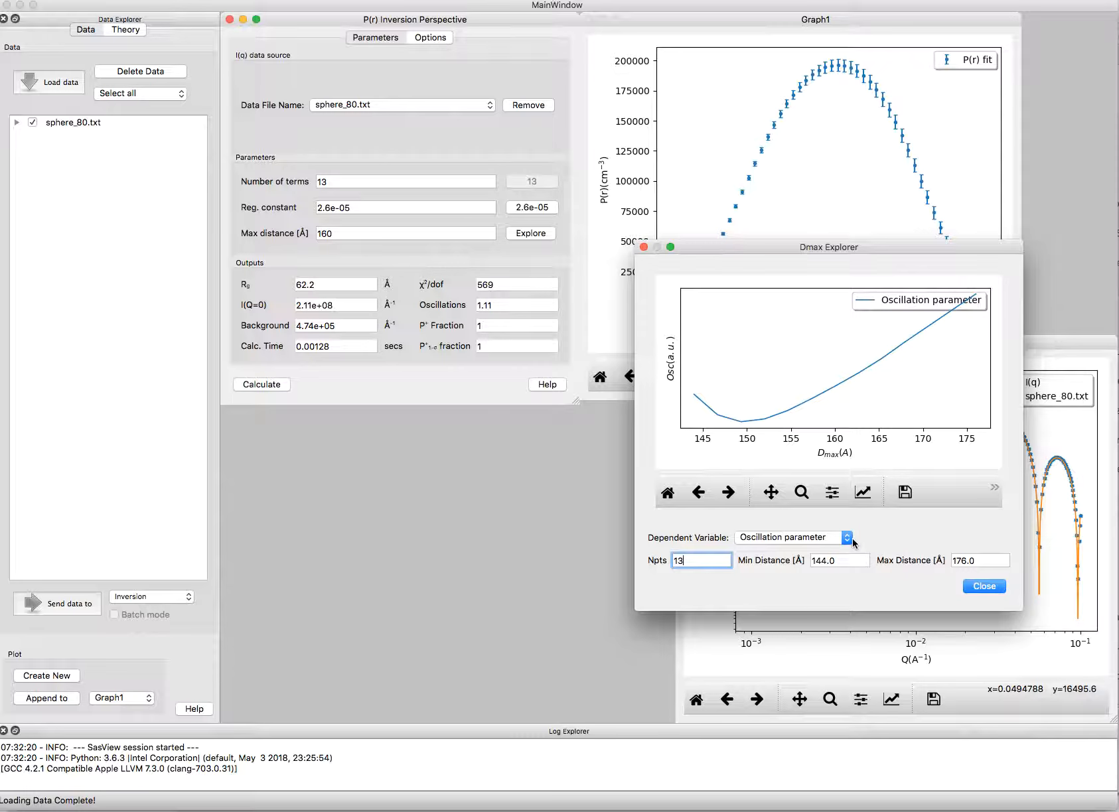
Step: Plot the background and the positive fraction in turn against maximum distance in the Dmax explorer
{"action": "left_click", "coordinate": [847, 538]}
{"action": "left_click", "coordinate": [824, 547]}
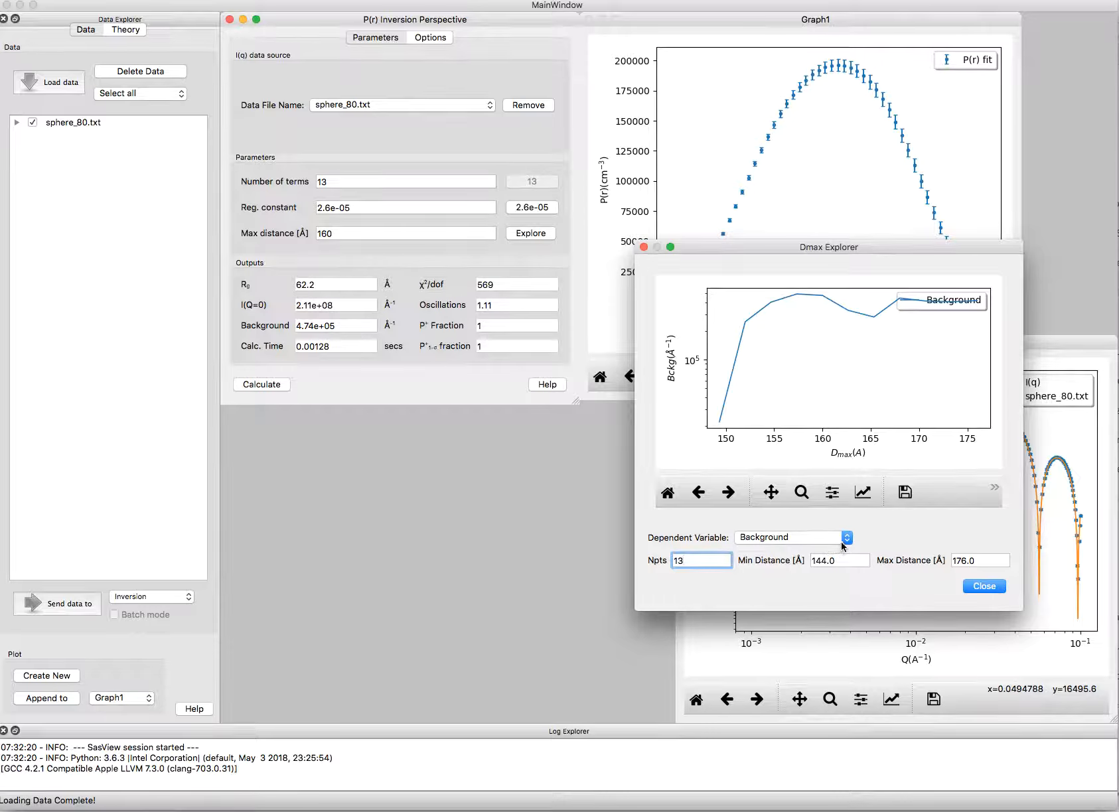
{"action": "left_click", "coordinate": [844, 539]}
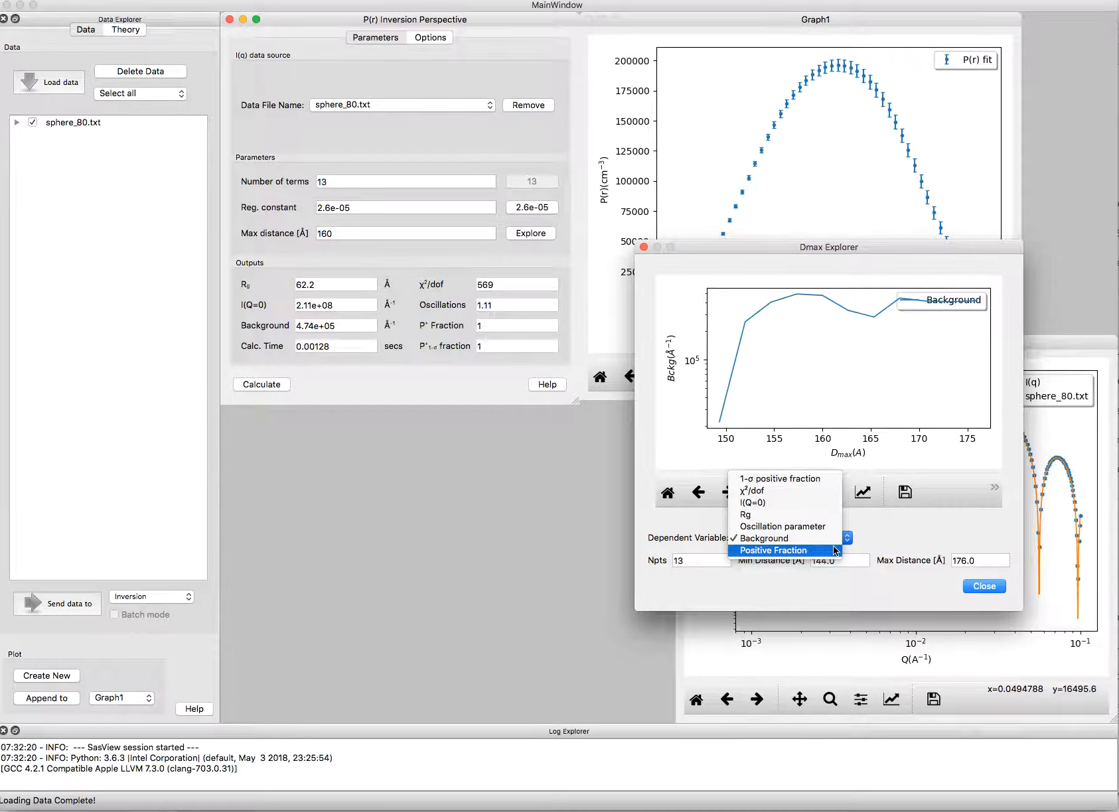
{"action": "left_click", "coordinate": [835, 550]}
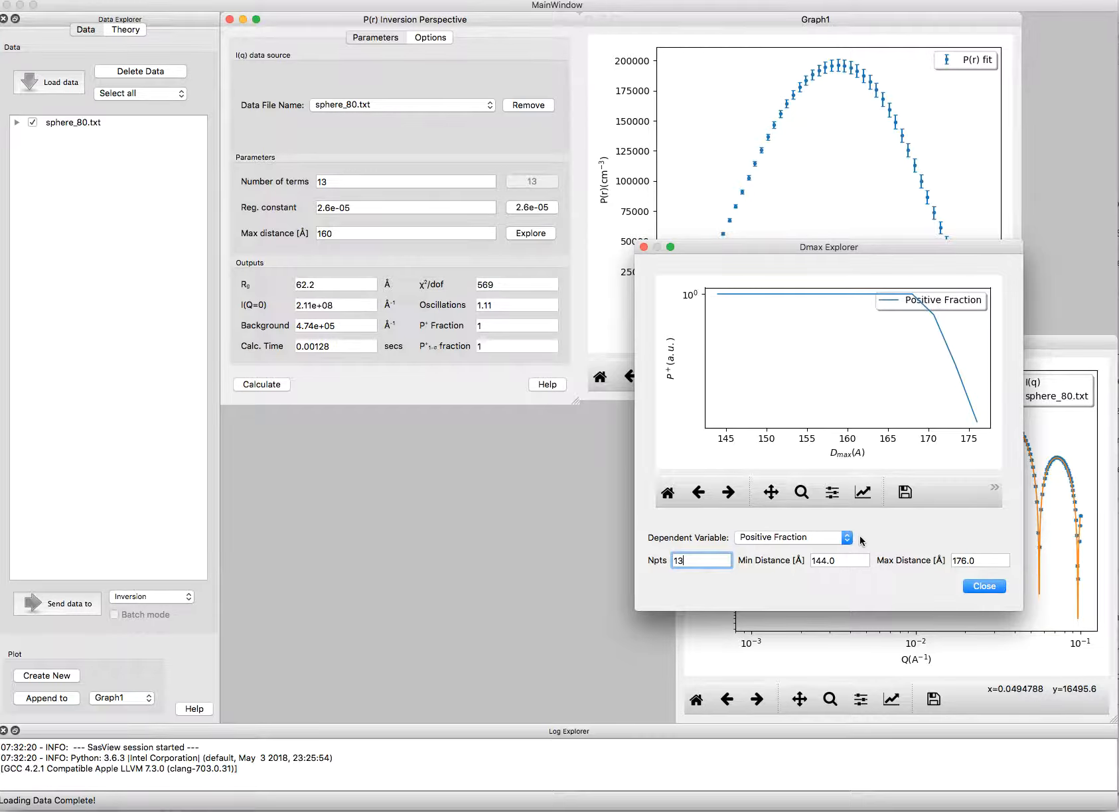
Step: Plot I(Q=0) against maximum distance once more and close the Dmax explorer
{"action": "left_click", "coordinate": [850, 541]}
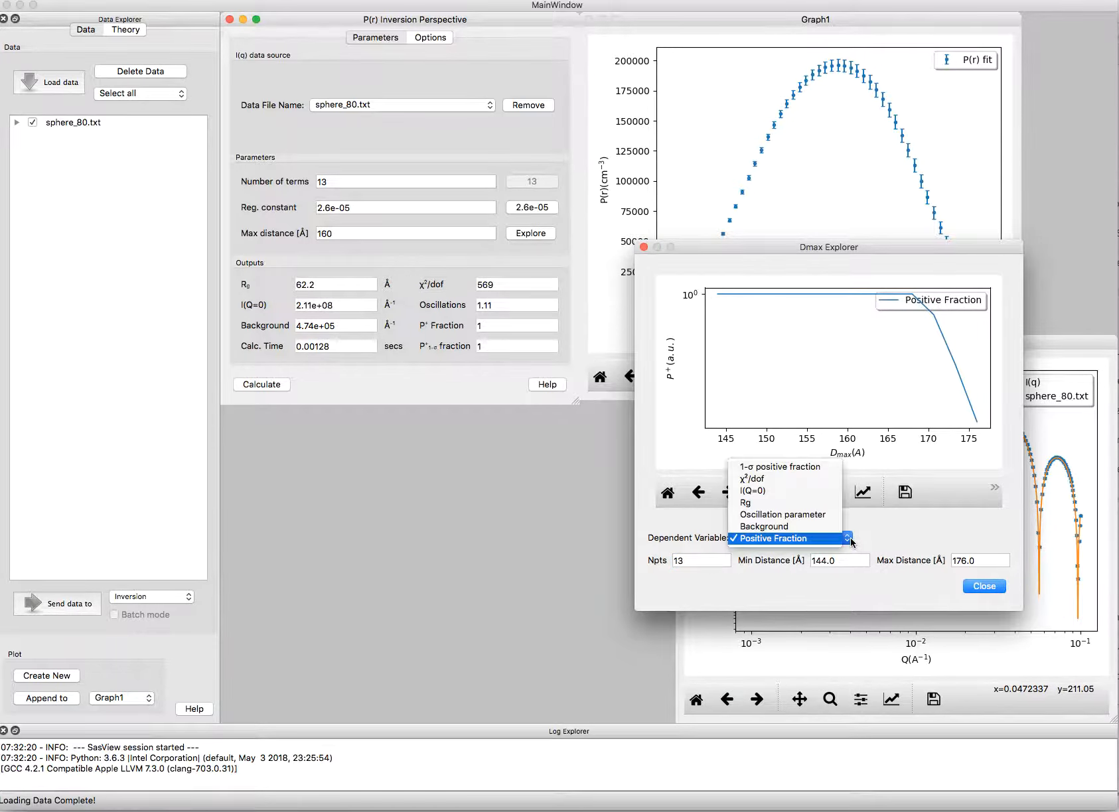
{"action": "left_click", "coordinate": [828, 492]}
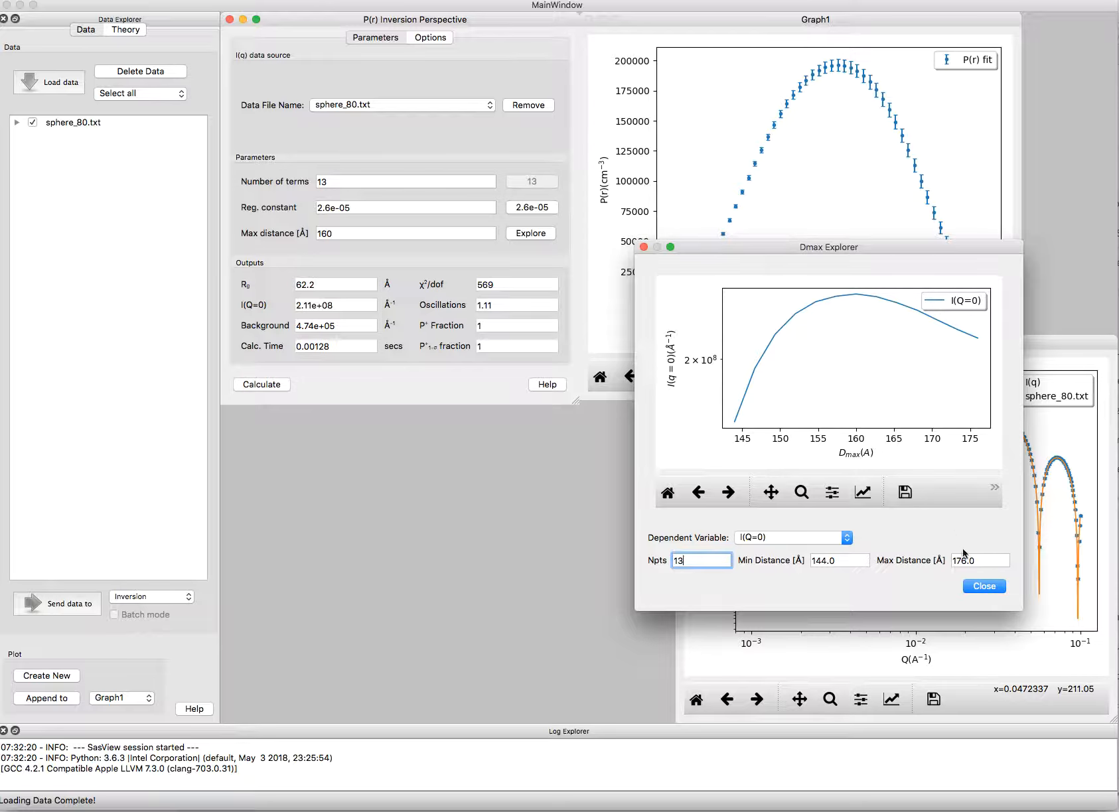
{"action": "left_click", "coordinate": [984, 587]}
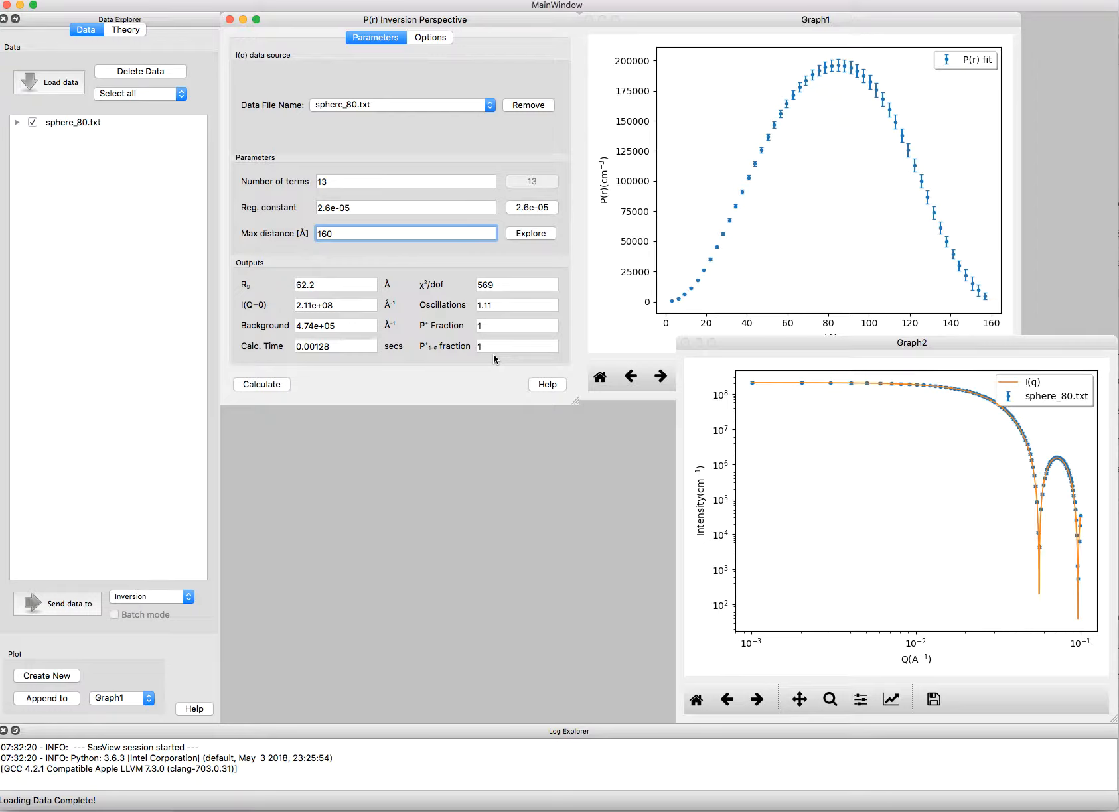
Step: Open the P(r) inversion's background, Q range and slit options
{"action": "left_click", "coordinate": [425, 38]}
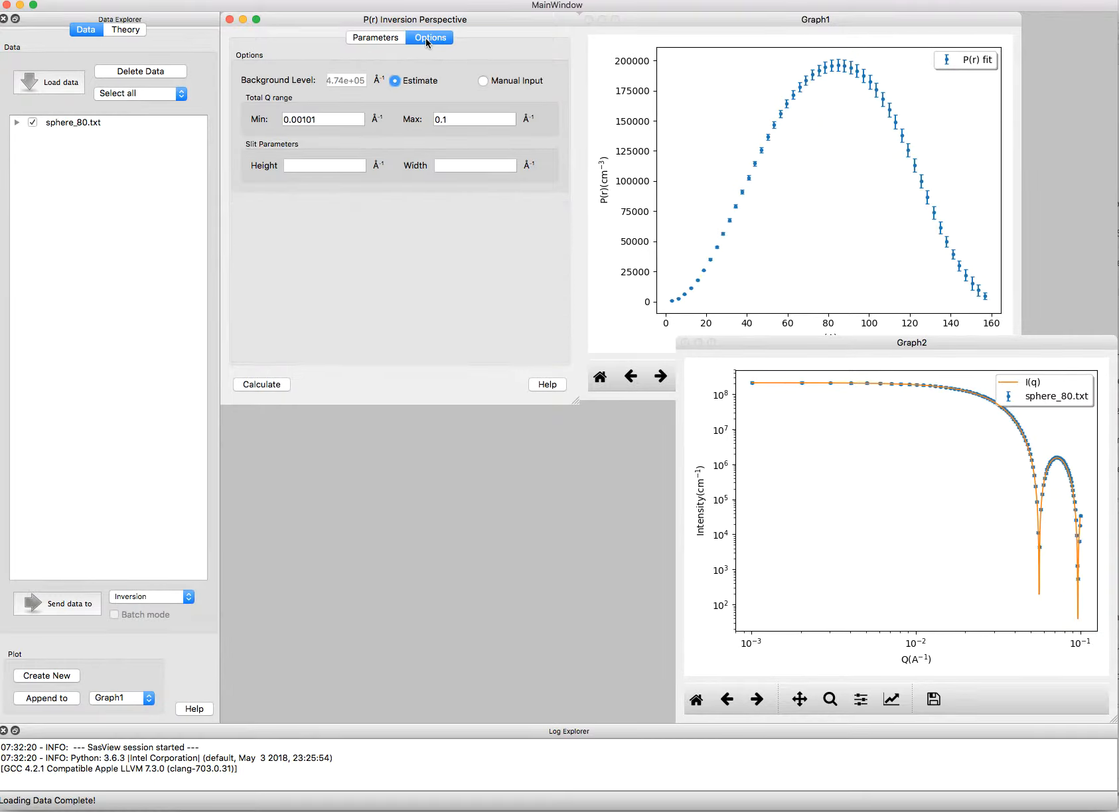